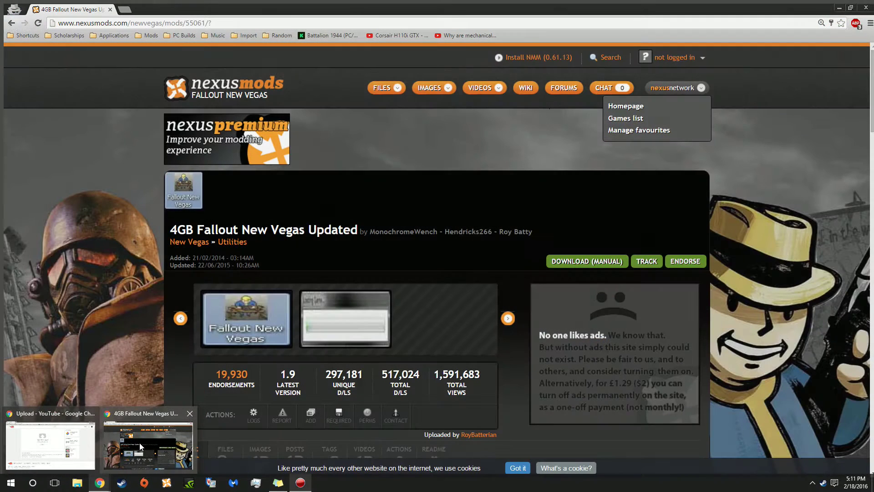
- Restore the Chrome window showing the 4GB Fallout New Vegas Updated mod page
click(139, 443)
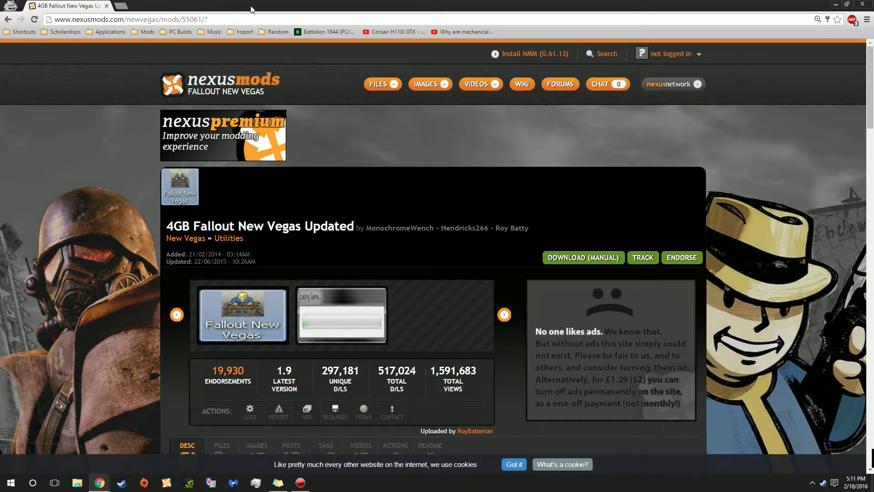
scroll(219, 206, down, 2)
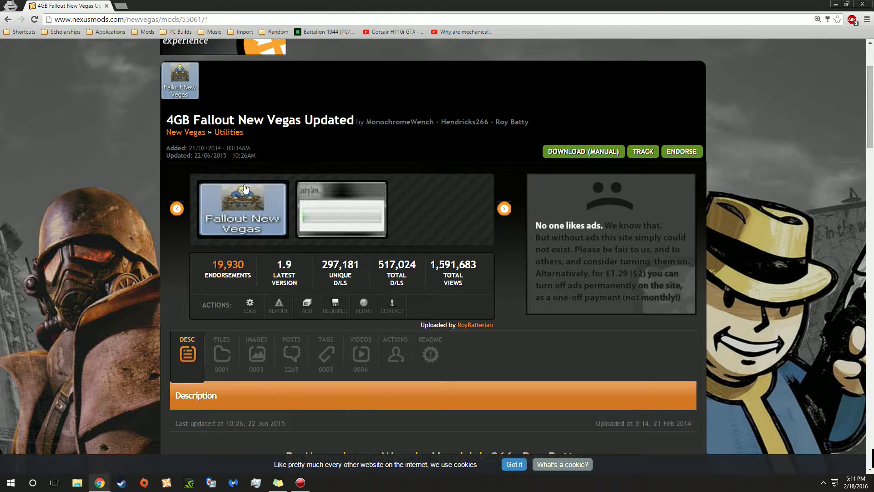
scroll(221, 212, down, 2)
scroll(231, 159, down, 2)
- Download the 4GBFNV-1-9 main file manually from the mod's Files list
click(221, 141)
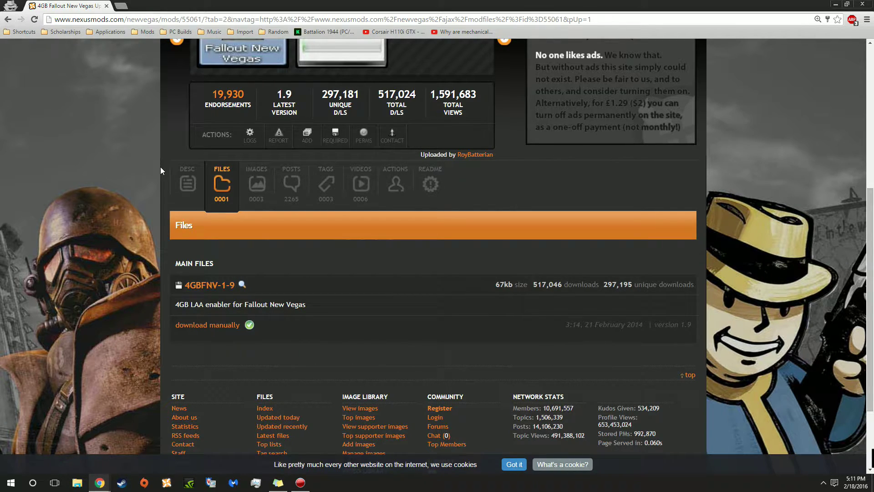
click(221, 327)
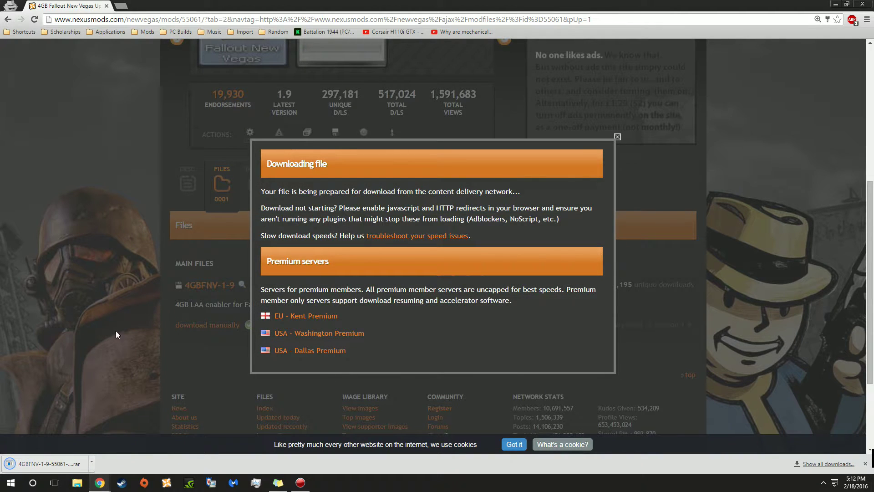
- Show the Downloads folder maximized in File Explorer
key(super+d)
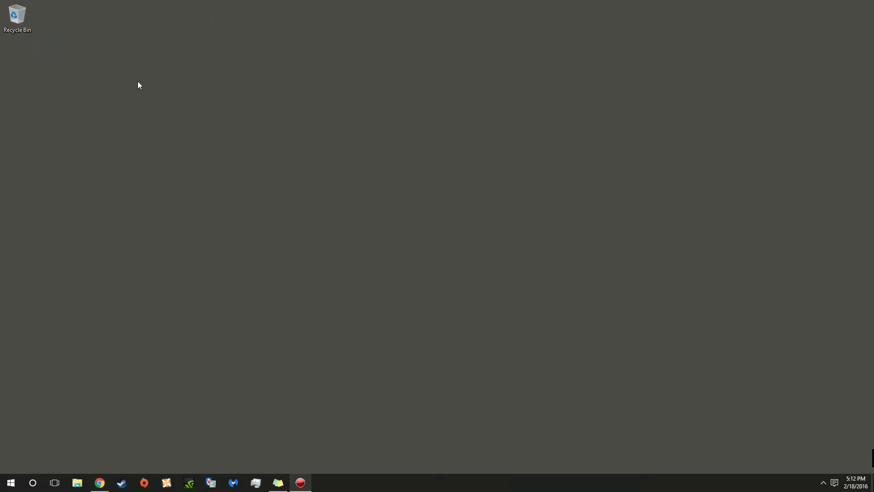
click(77, 482)
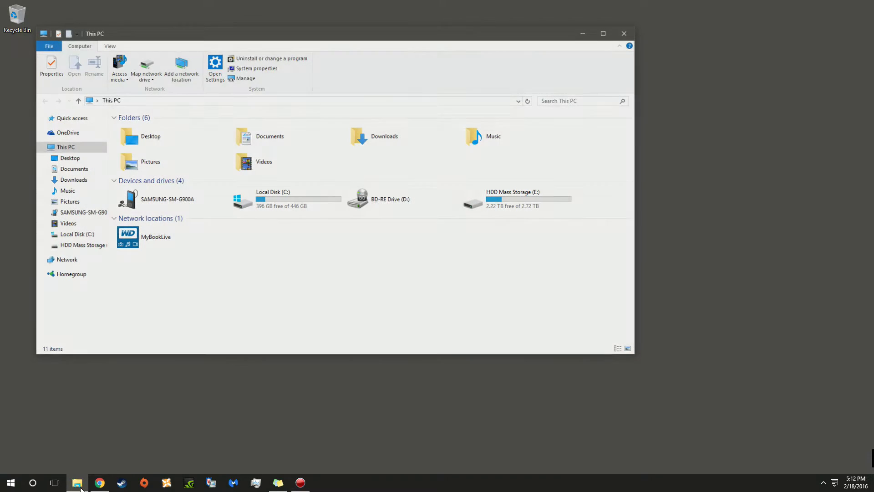
double_click(375, 139)
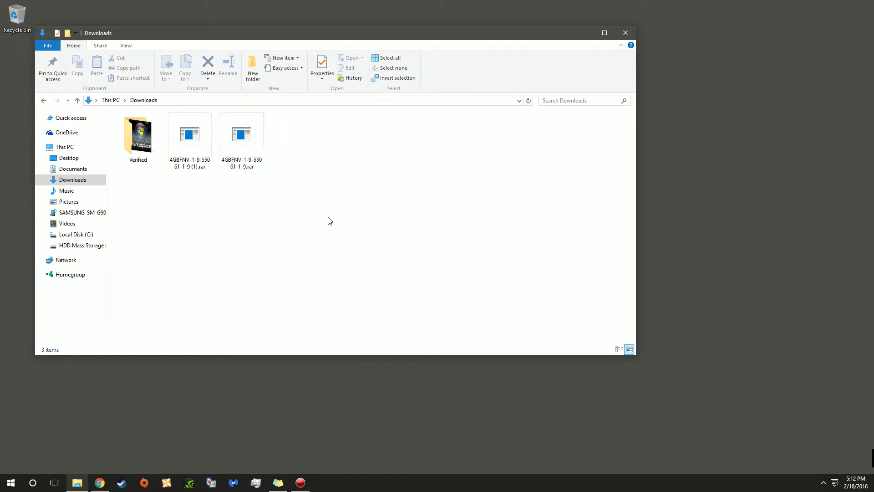
double_click(258, 35)
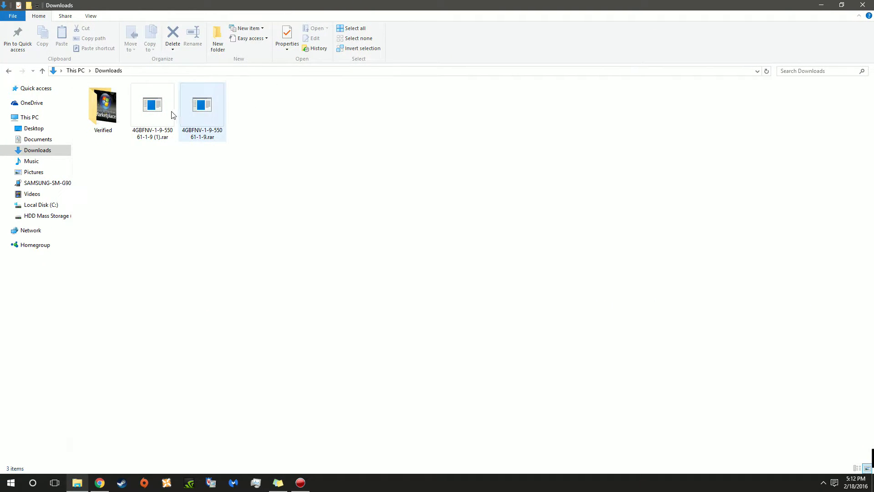
- Delete the duplicate (1) archive and extract 4GBFNV-1-9 here with 7-Zip into FNV4GB-1-9
right_click(152, 113)
click(187, 257)
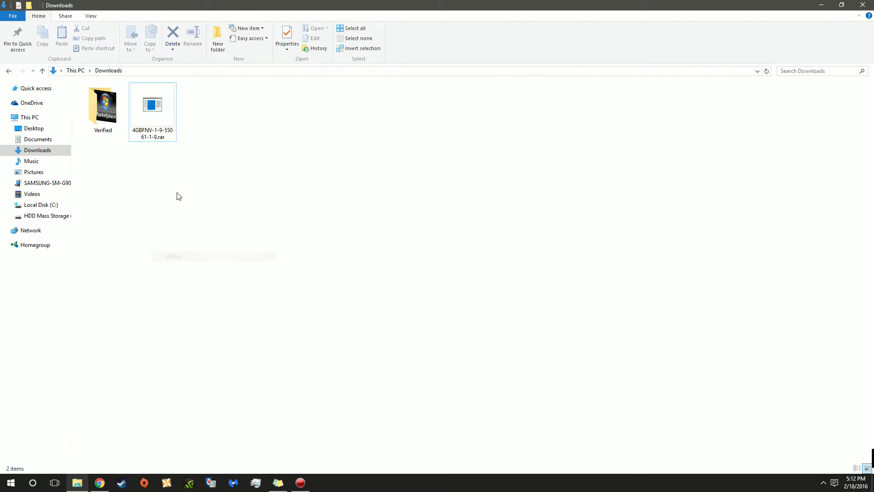
click(151, 103)
right_click(157, 106)
mouse_move(205, 123)
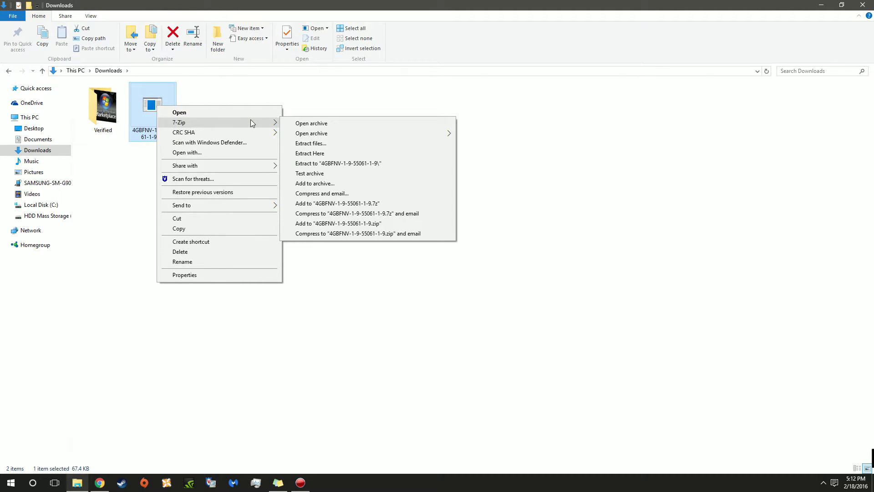
click(318, 154)
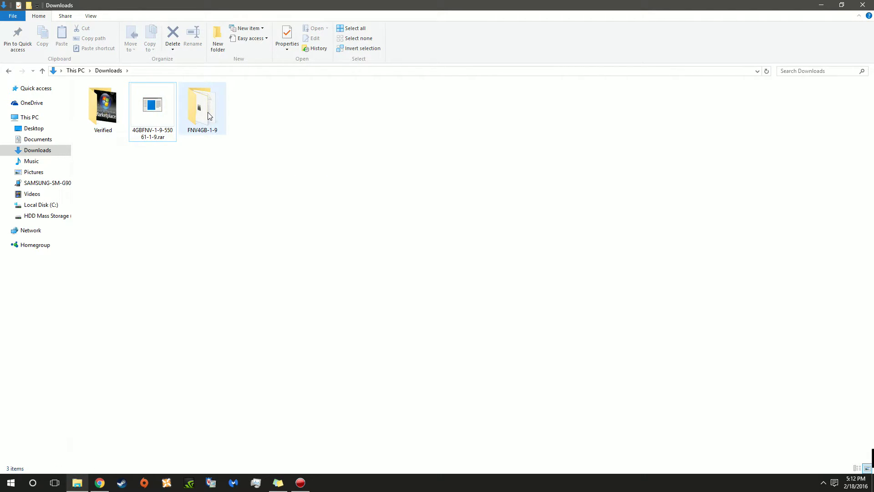
double_click(209, 113)
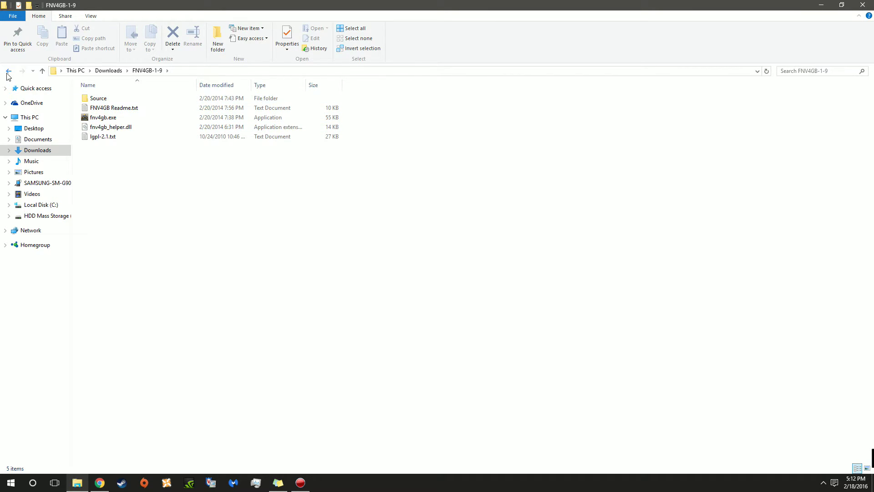
- Start a threat scan of the FNV4GB-1-9 folder from Downloads, allowing UAC
click(8, 71)
right_click(205, 111)
click(105, 110)
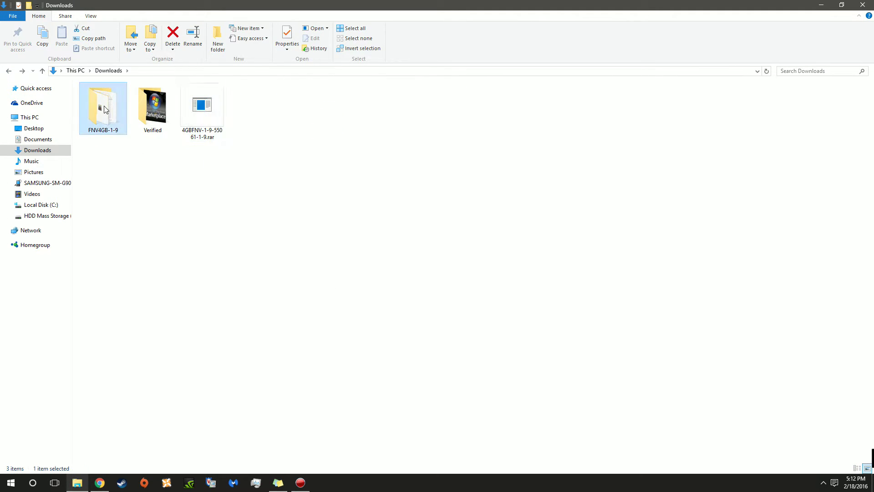
right_click(104, 110)
click(168, 194)
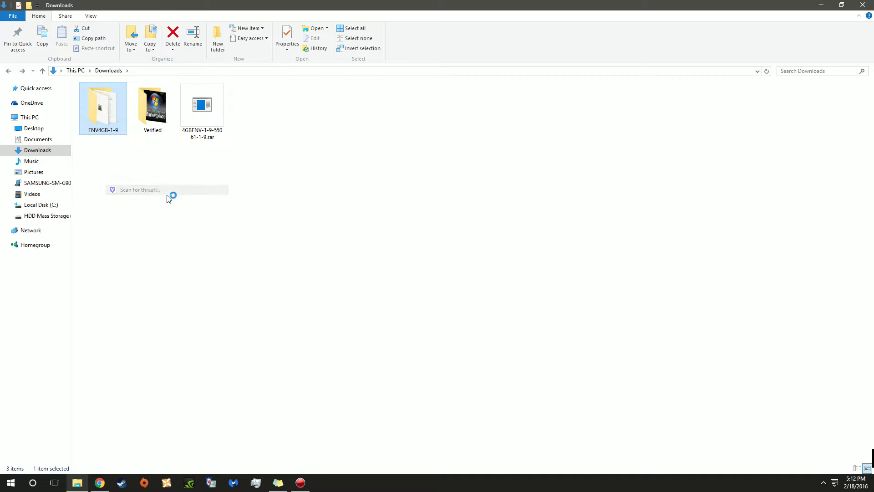
click(473, 259)
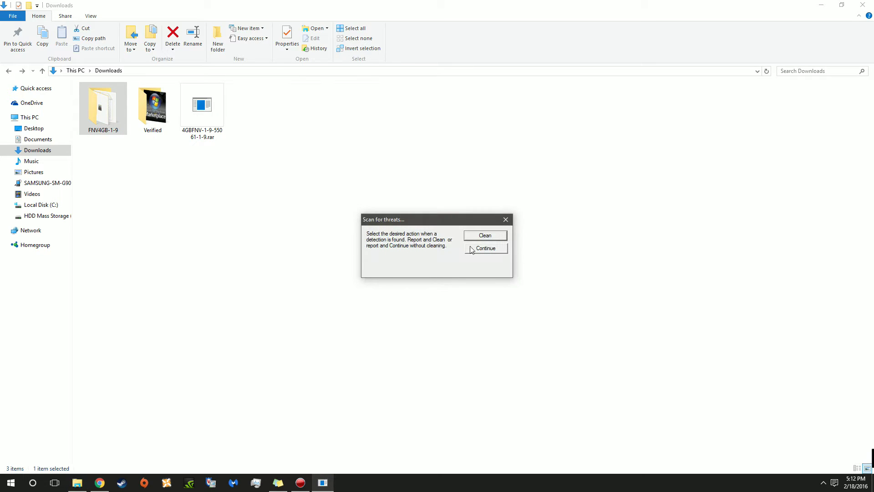
- Finish the scan with zero detections and return inside FNV4GB-1-9
click(486, 236)
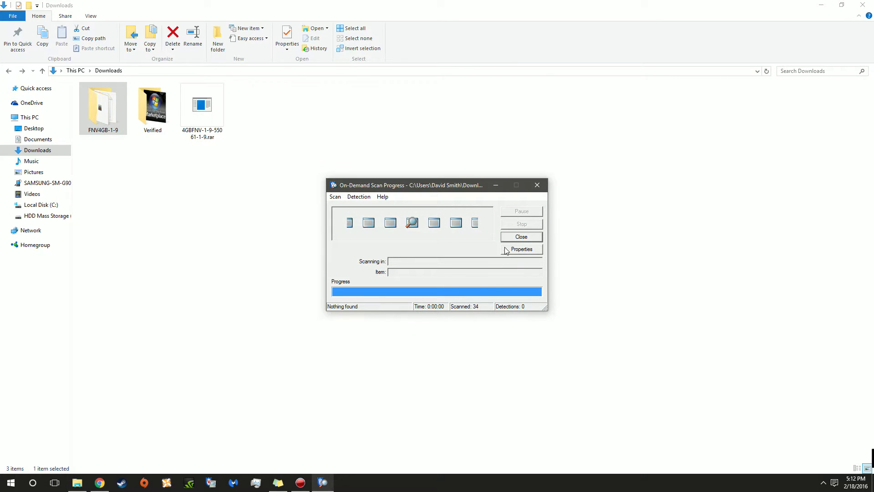
click(523, 237)
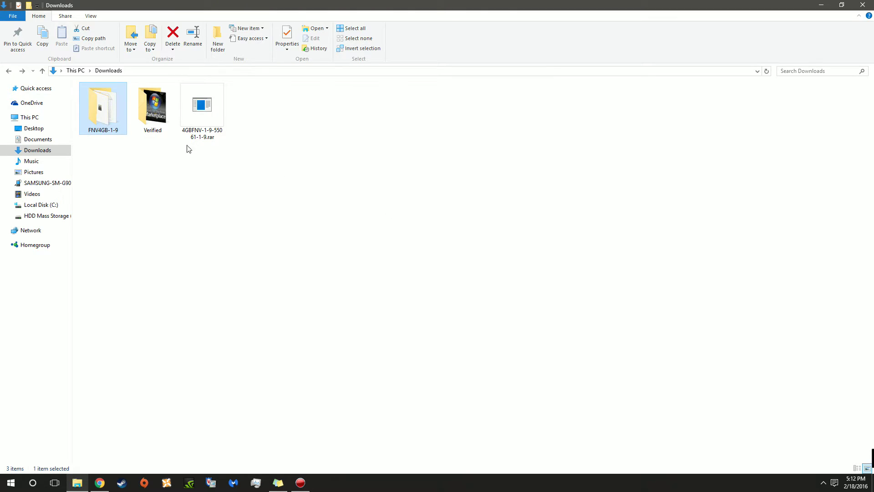
double_click(106, 103)
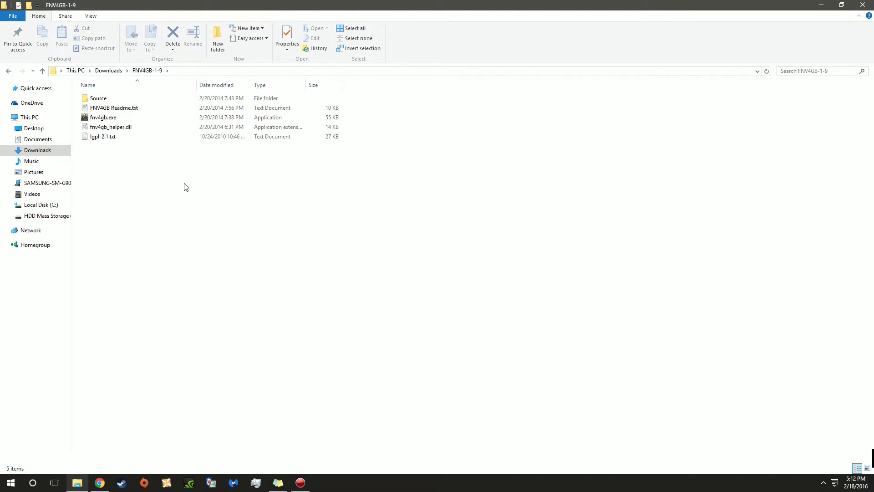
- Copy fnv4gb.exe and fnv4gb_helper.dll to the clipboard
click(119, 120)
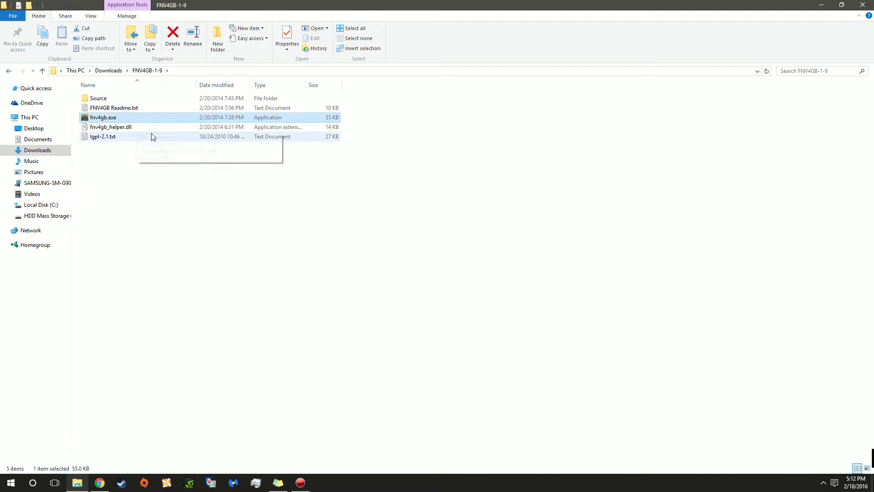
ctrl+click(143, 129)
right_click(123, 131)
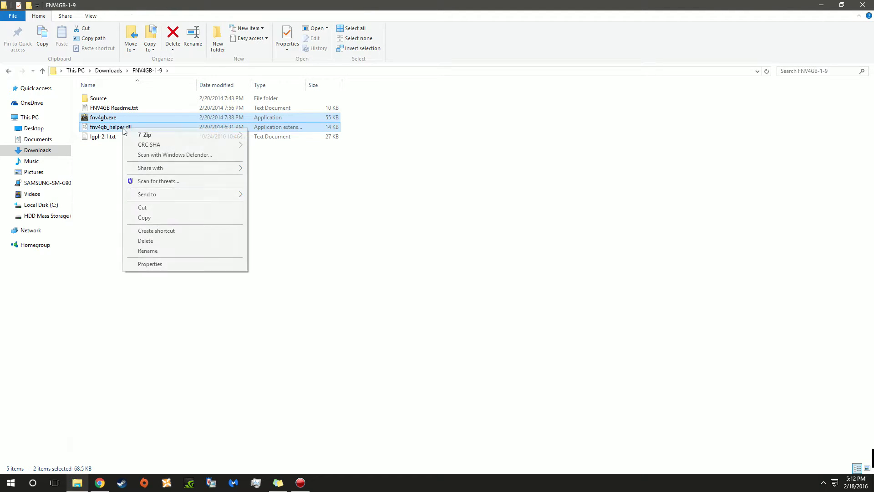
click(156, 217)
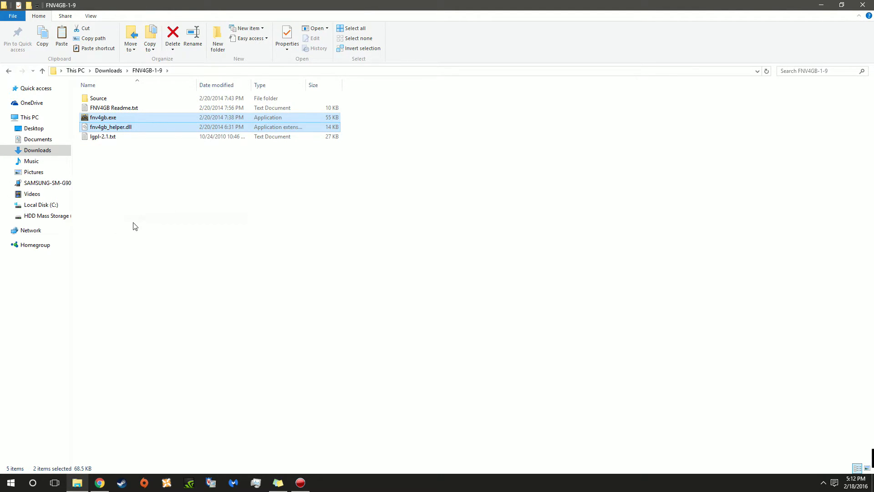
- Navigate E: > Program Files (x86) > Steam > steamapps, after a detour through Common Files
click(48, 217)
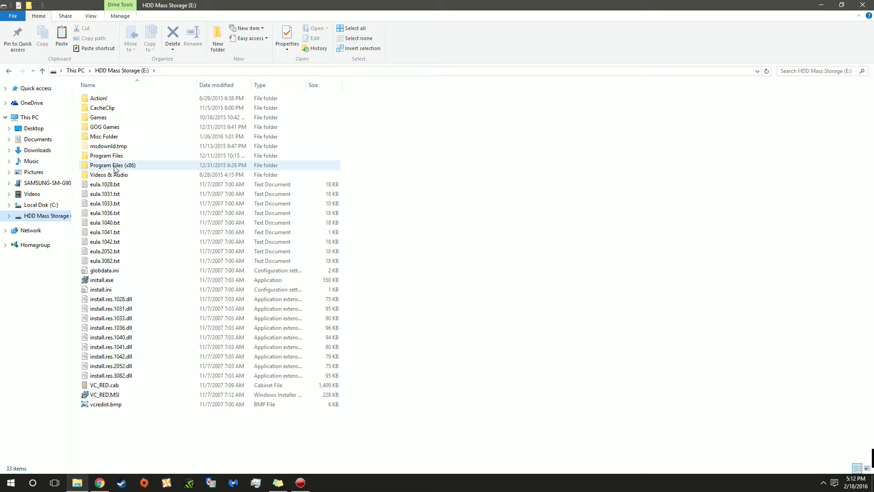
mouse_move(112, 166)
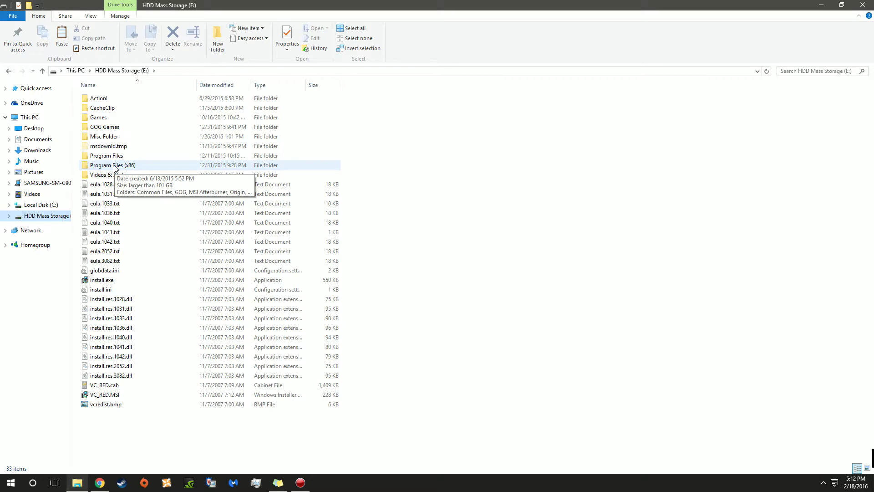
double_click(115, 168)
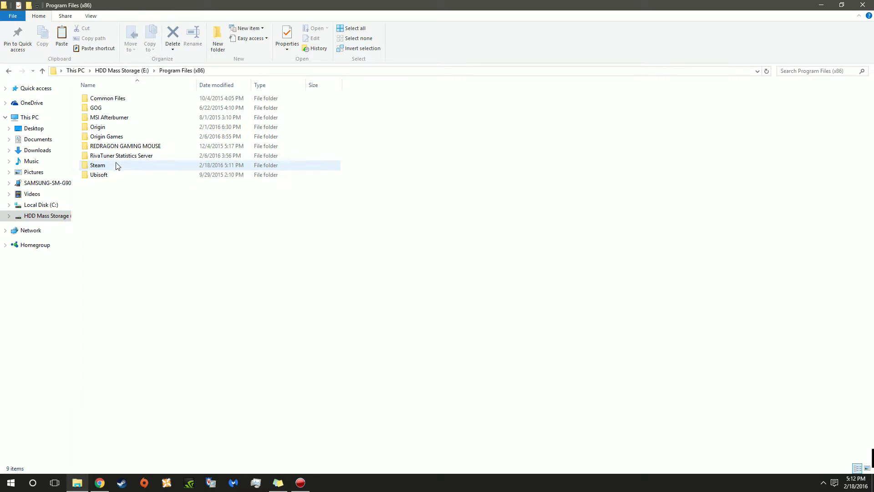
double_click(130, 101)
double_click(129, 102)
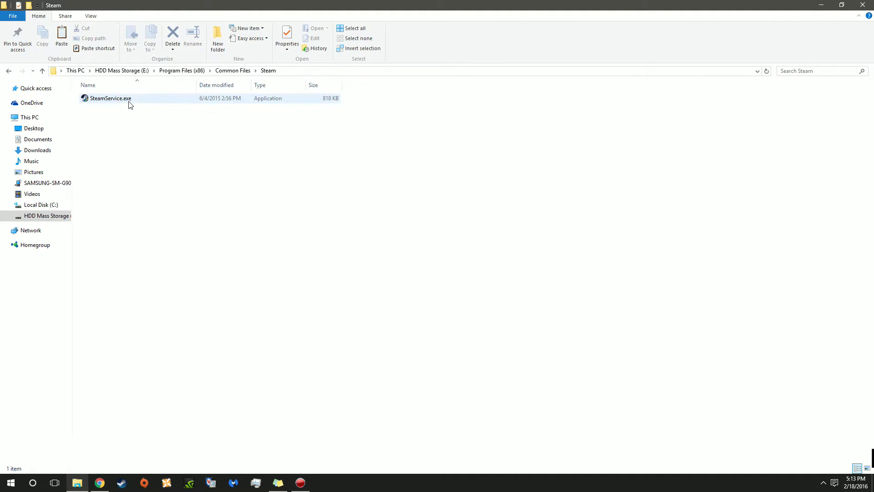
click(10, 72)
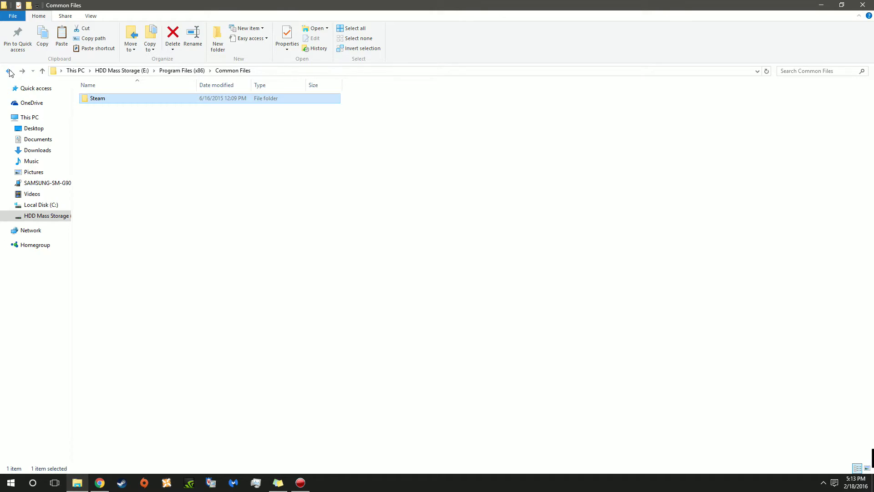
double_click(117, 168)
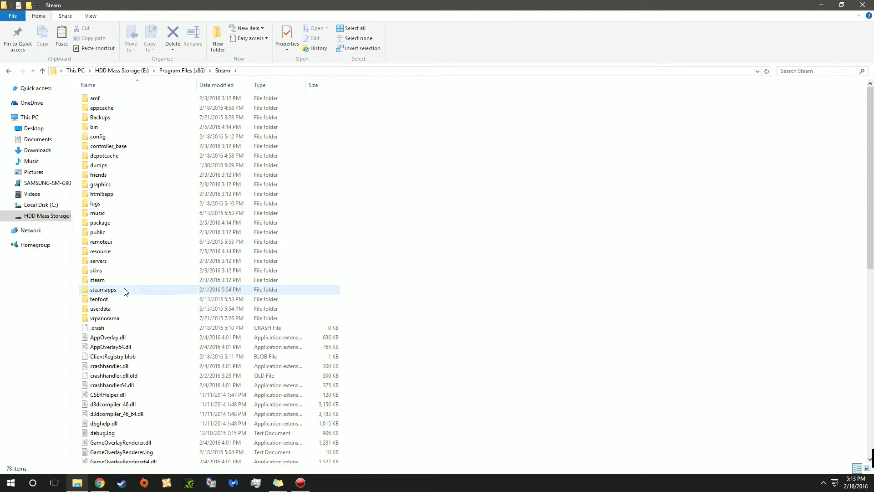
double_click(137, 289)
- Enter common > Fallout New Vegas, where fnv4gb.exe and fnv4gb_helper.dll are listed
double_click(113, 102)
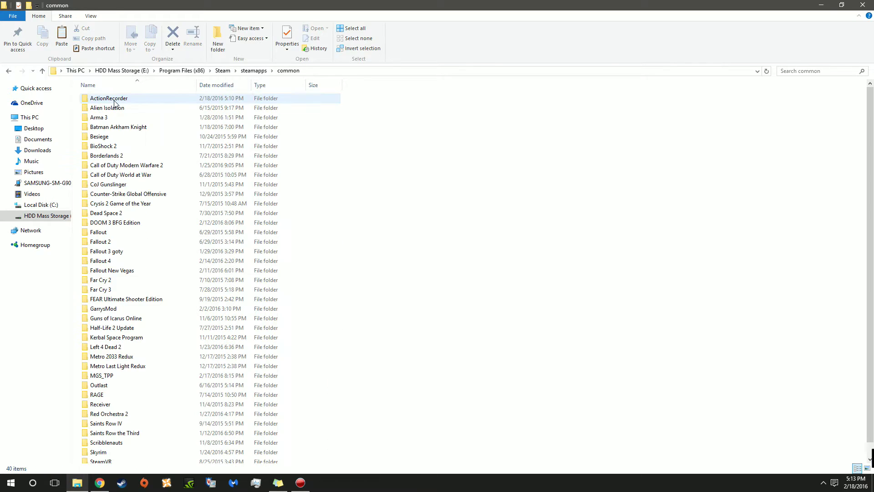
scroll(144, 226, down, 1)
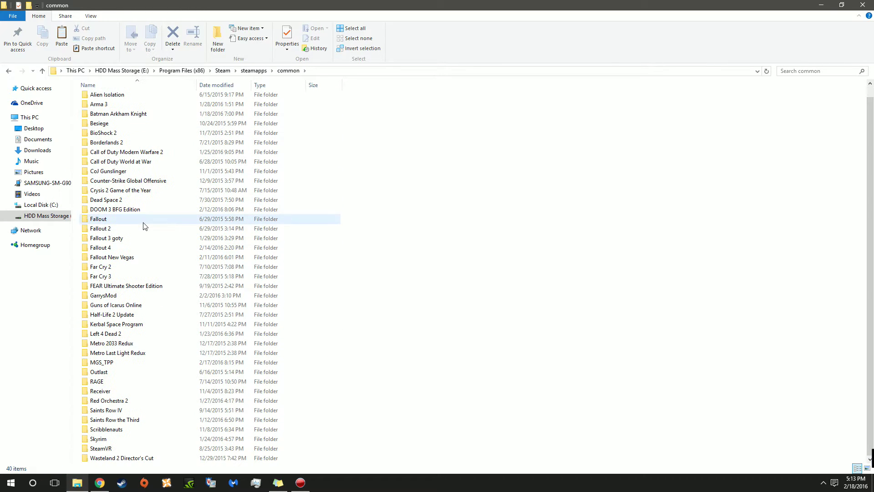
click(127, 262)
double_click(125, 261)
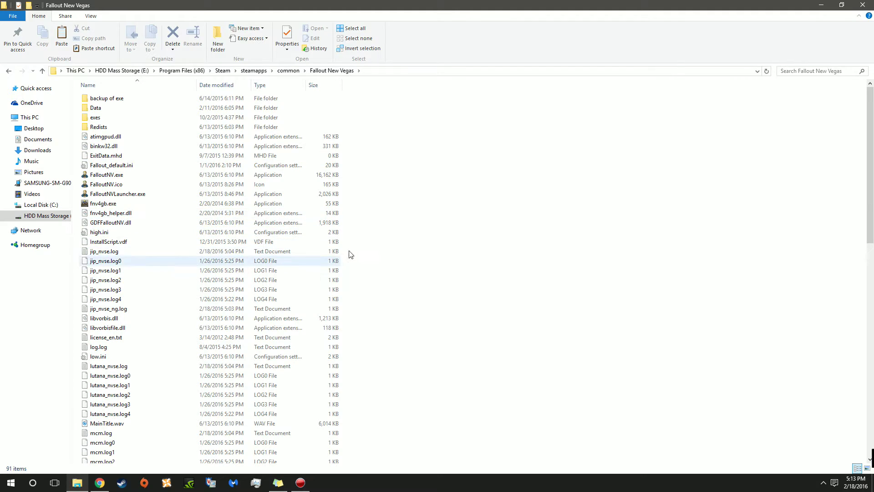
right_click(465, 191)
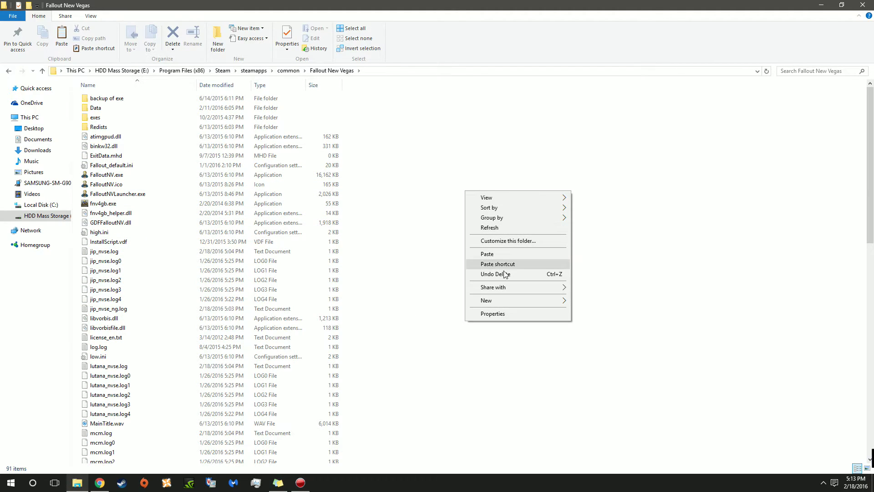
click(436, 209)
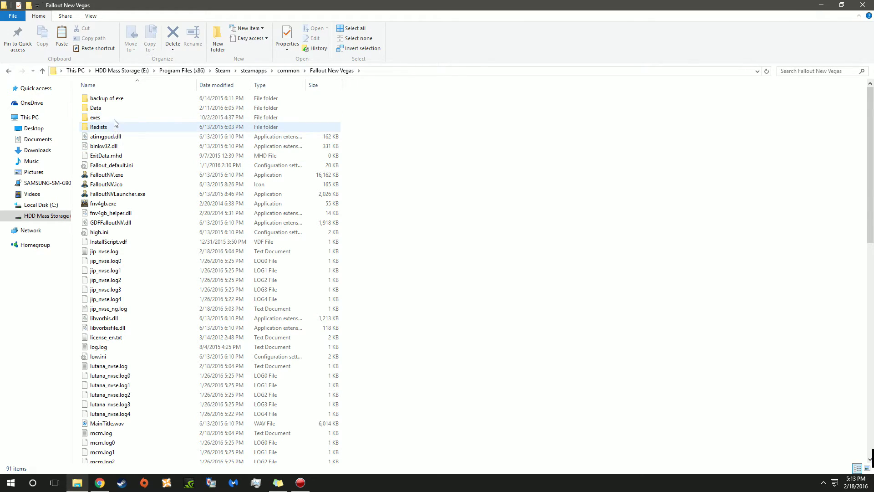
click(124, 102)
double_click(124, 102)
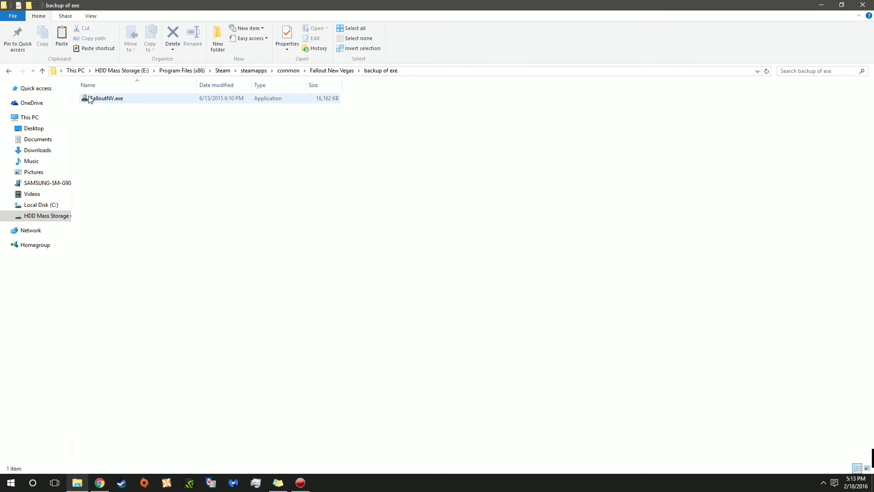
click(8, 71)
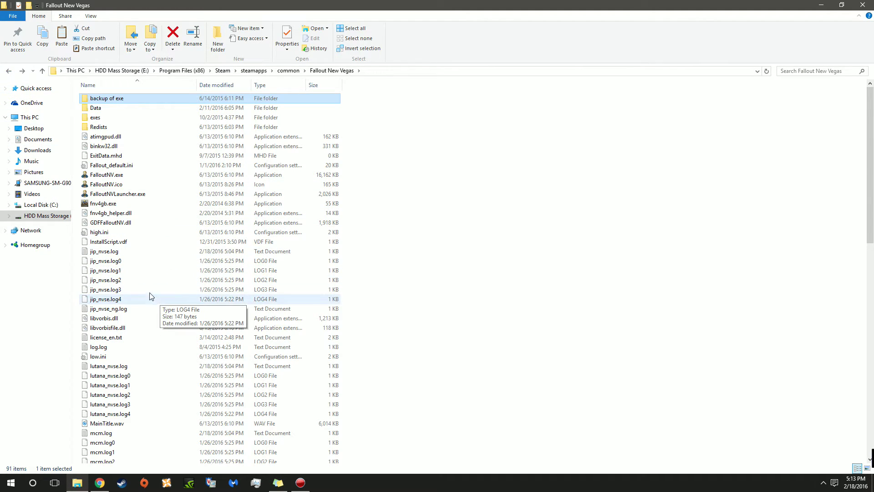
click(120, 175)
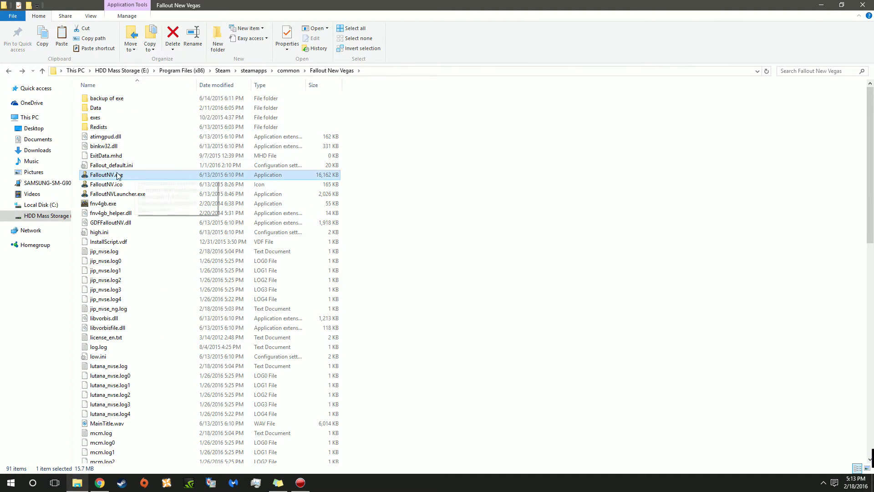
double_click(112, 120)
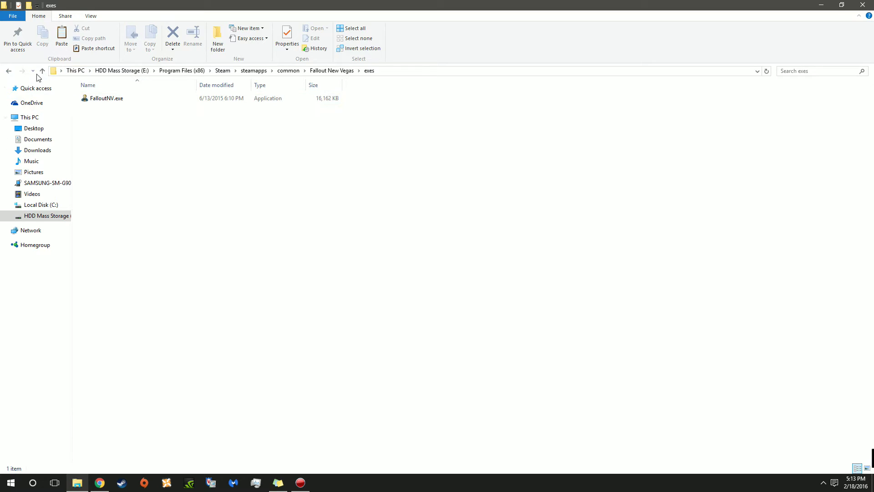
click(9, 70)
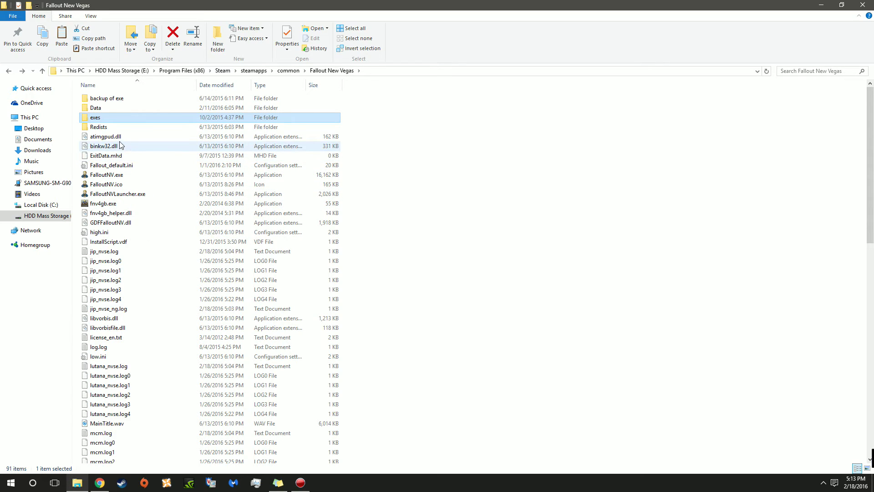
click(121, 204)
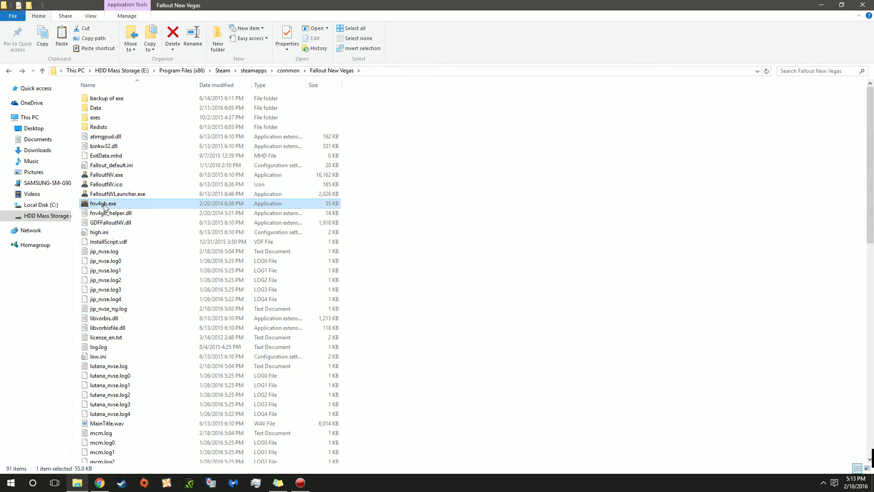
- Send fnv4gb.exe to Desktop (create shortcut) and close the game folder window
right_click(102, 206)
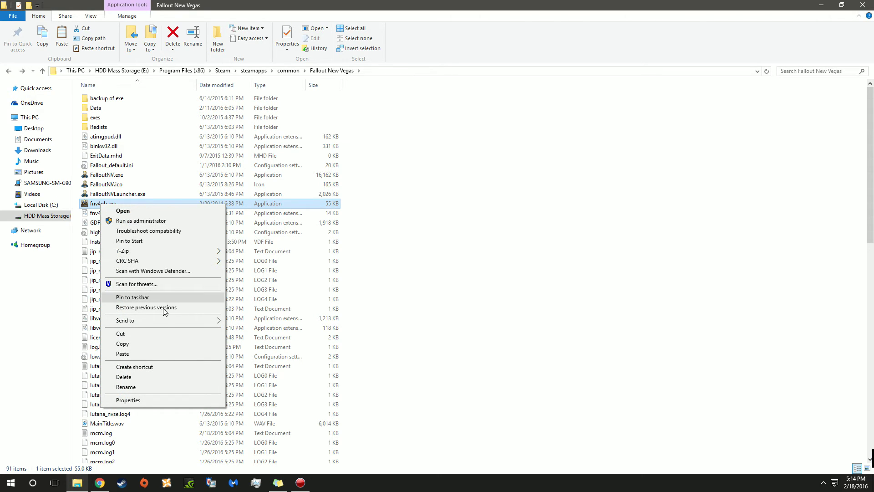
mouse_move(124, 320)
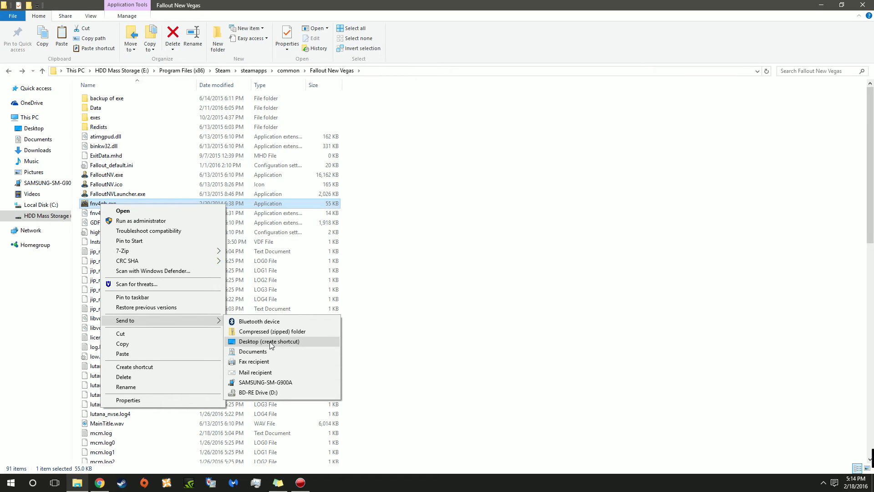
click(270, 342)
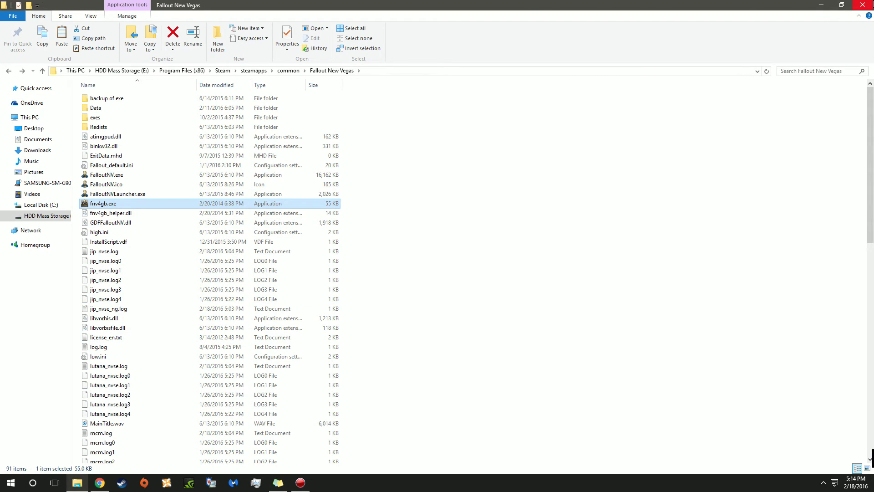
click(862, 5)
- Drag the fnv4gb.exe shortcut to the top desktop row beside the Recycle Bin
drag(20, 64, 120, 27)
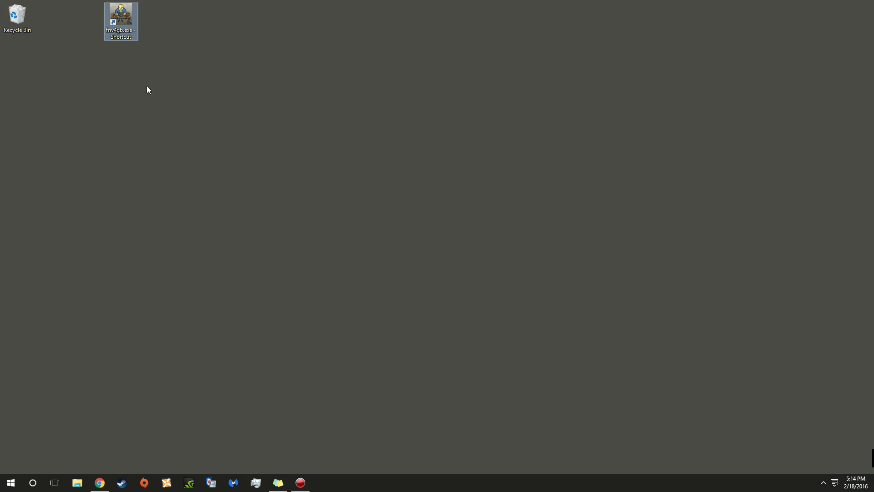